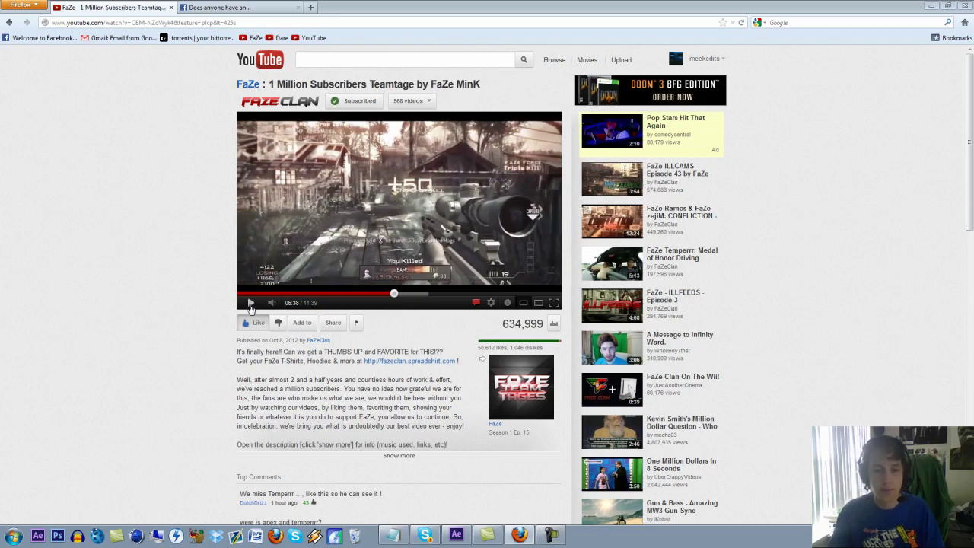
# Play the FaZe teamtage forward and pause it on the sniper scope shot at 05:48.
pyautogui.click(250, 304)
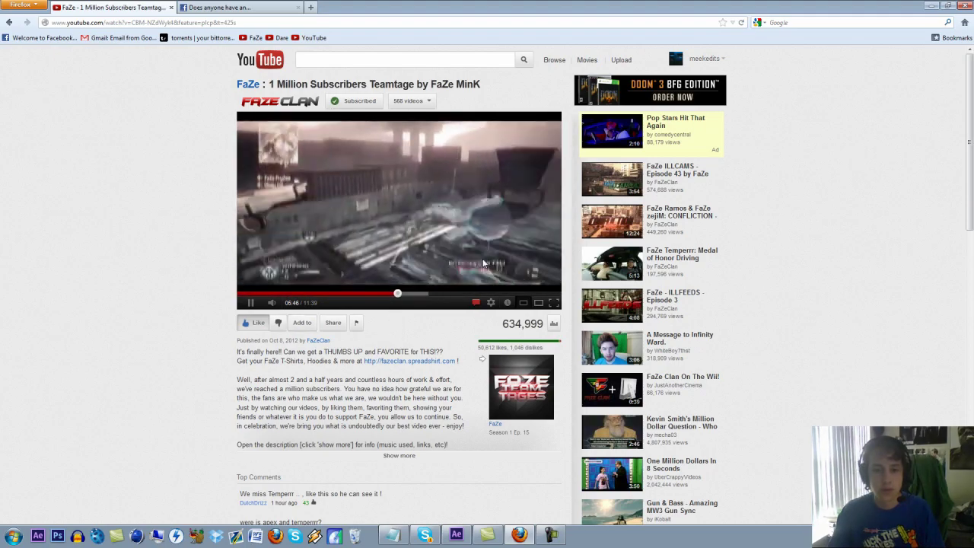
pyautogui.click(251, 303)
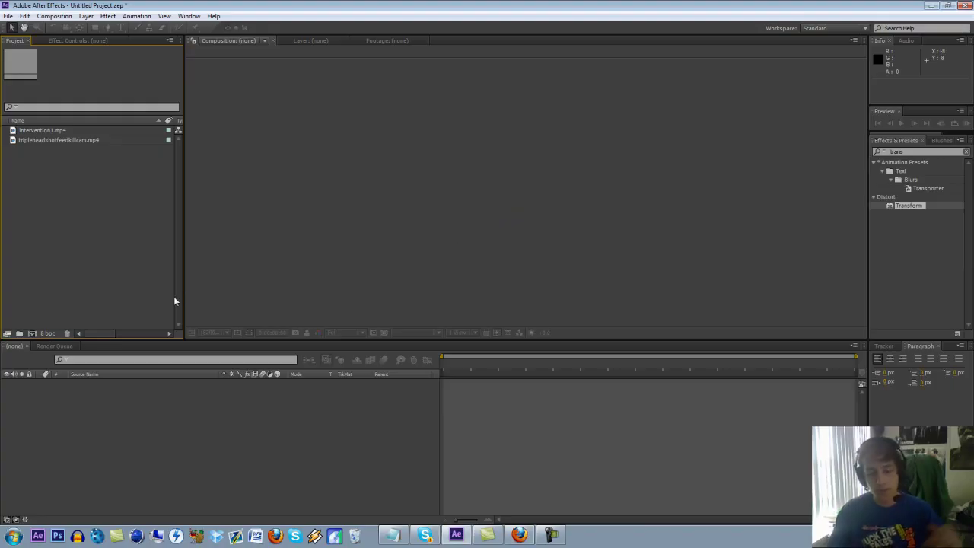
# Compare both clips' details, then build a composition from tripleheadshotfeedkillcam.mp4.
pyautogui.click(44, 142)
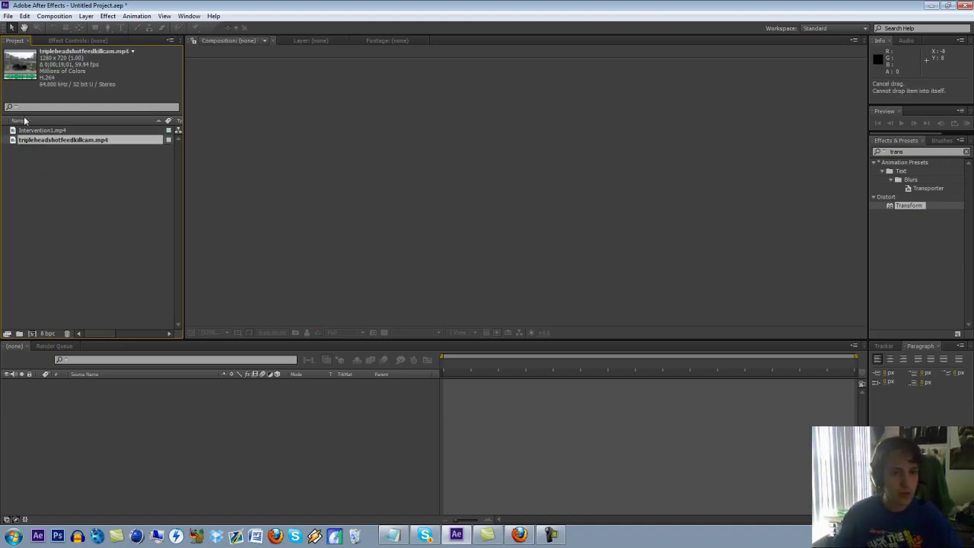
pyautogui.click(43, 132)
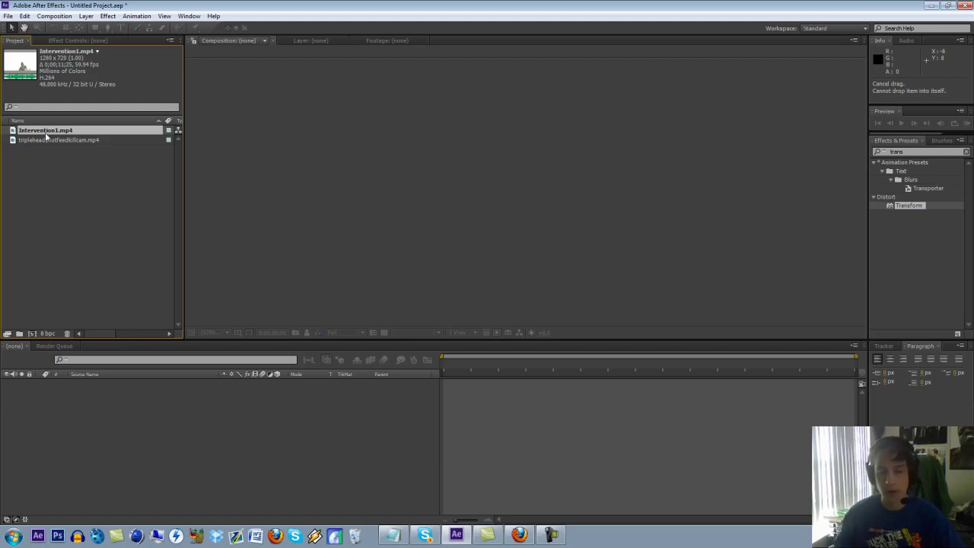
pyautogui.click(46, 141)
pyautogui.click(46, 131)
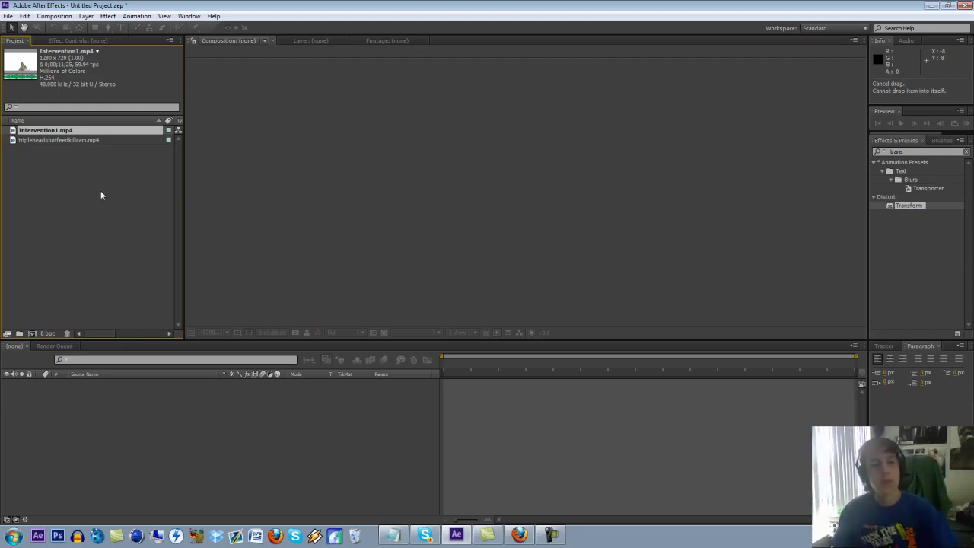
pyautogui.moveTo(62, 140); pyautogui.dragTo(75, 392)
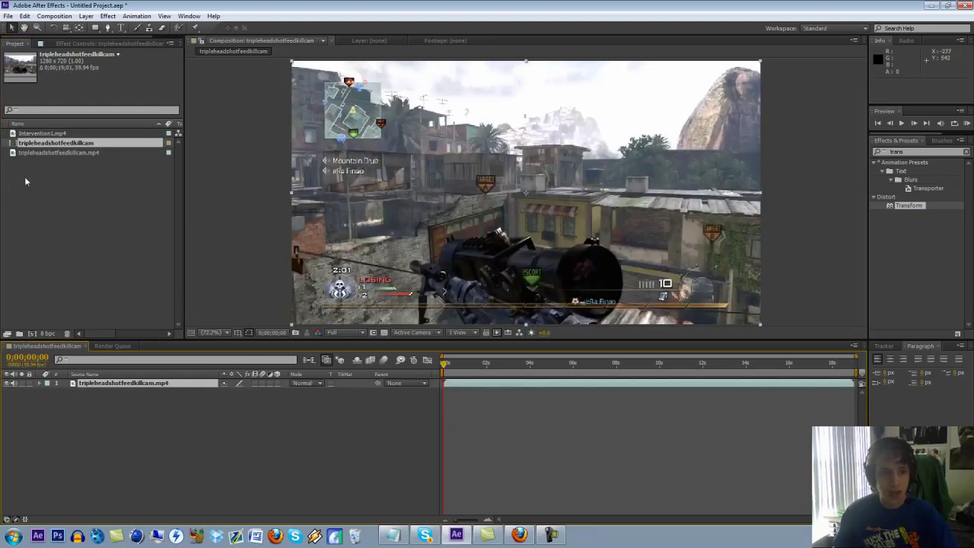
# Layer Intervention1.mp4 above the gameplay, shift it earlier, and apply Color Key to it.
pyautogui.moveTo(42, 134); pyautogui.dragTo(164, 384)
pyautogui.moveTo(617, 387); pyautogui.dragTo(561, 384)
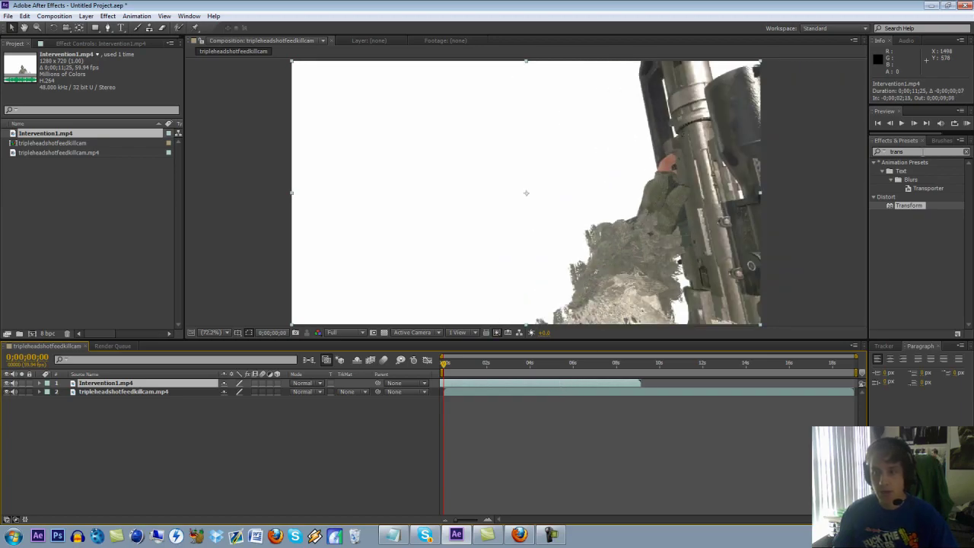
pyautogui.hotkey('ctrl', '5')
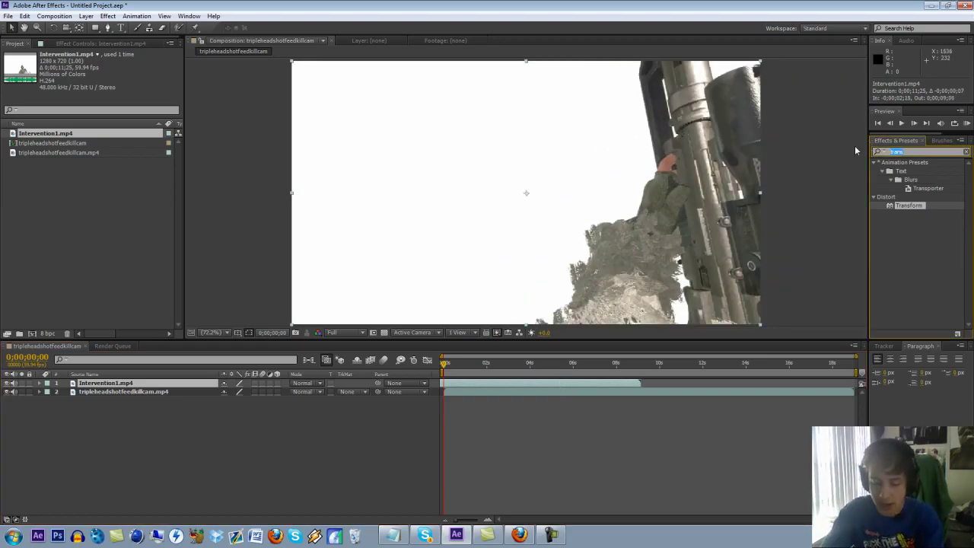
pyautogui.write('color')
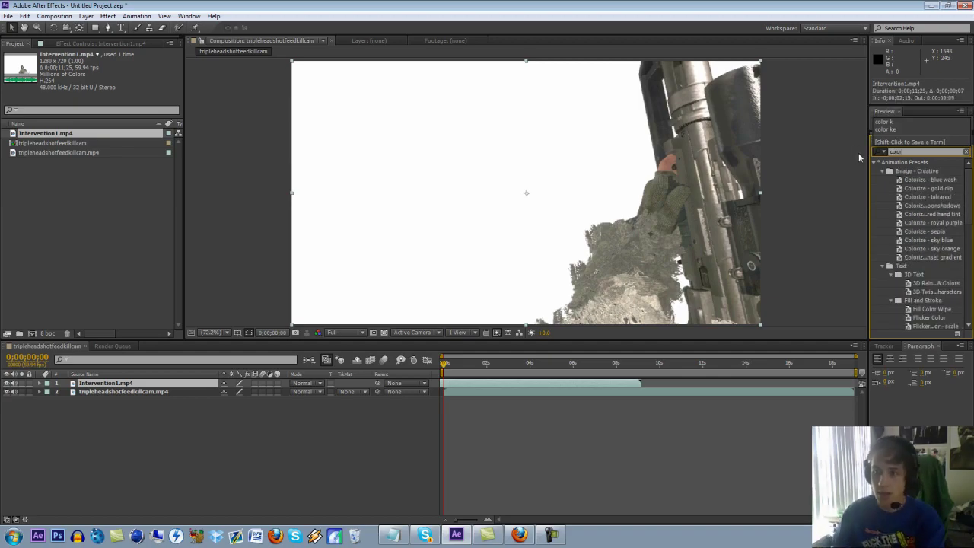
pyautogui.write(' k')
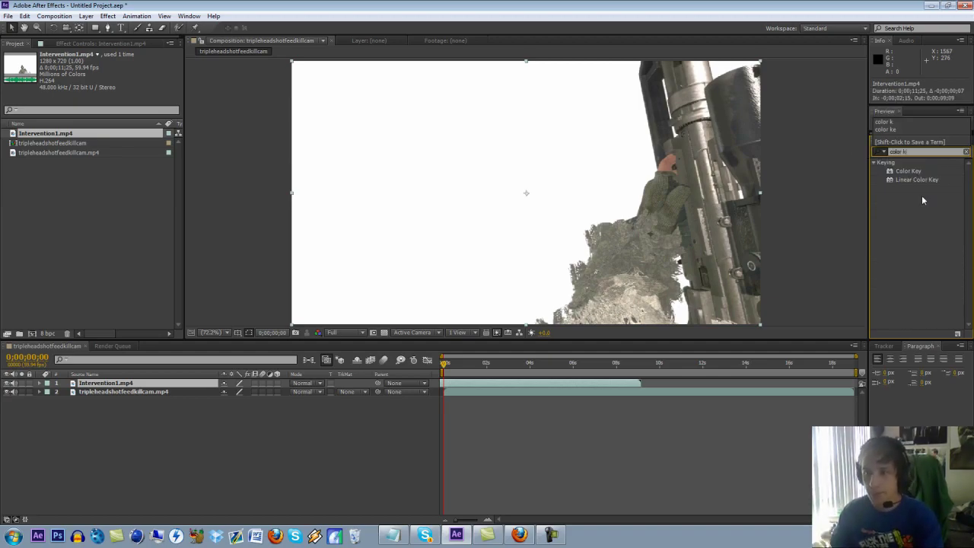
pyautogui.moveTo(908, 170); pyautogui.dragTo(519, 382)
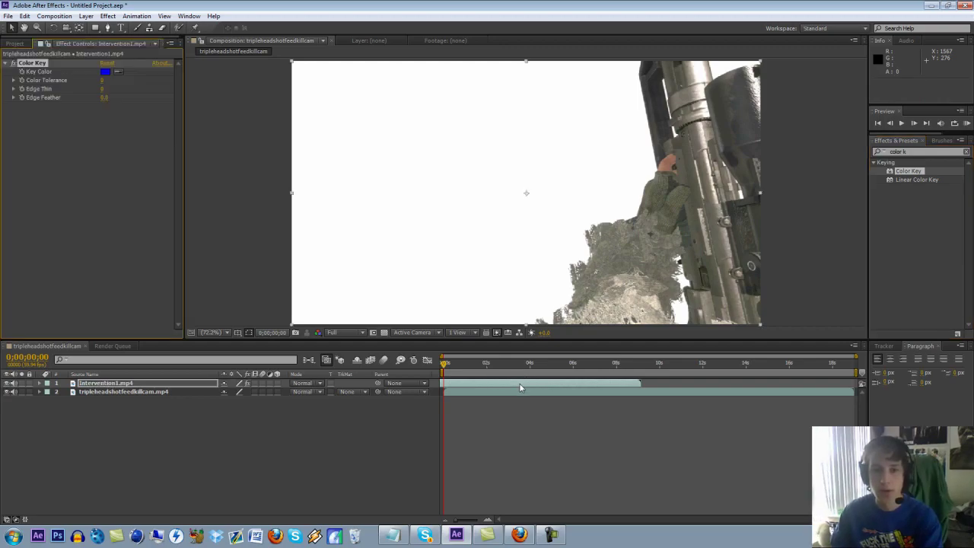
pyautogui.click(118, 71)
# Key out the white background with the eyedropper and zoom in on the rifle edges.
pyautogui.click(368, 101)
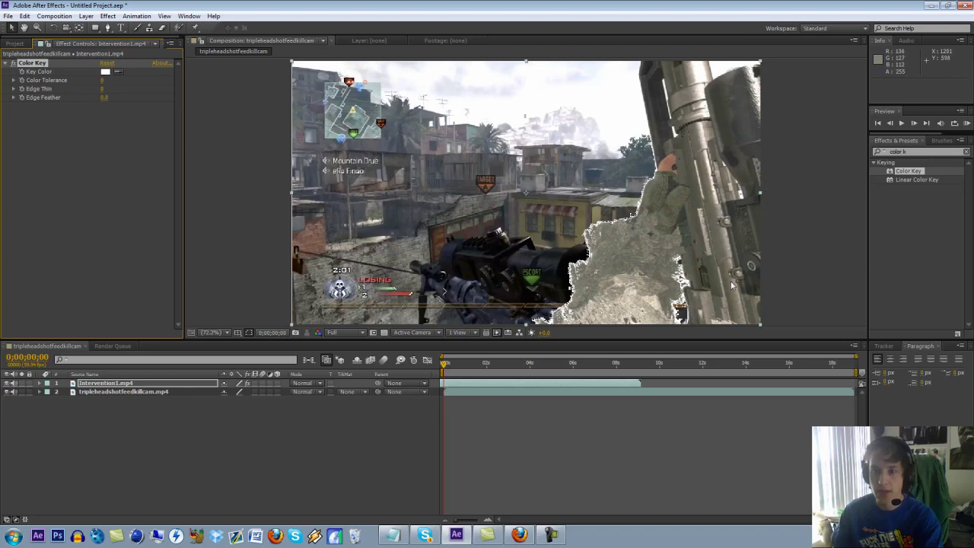
pyautogui.click(37, 27)
pyautogui.click(671, 264)
pyautogui.click(602, 236)
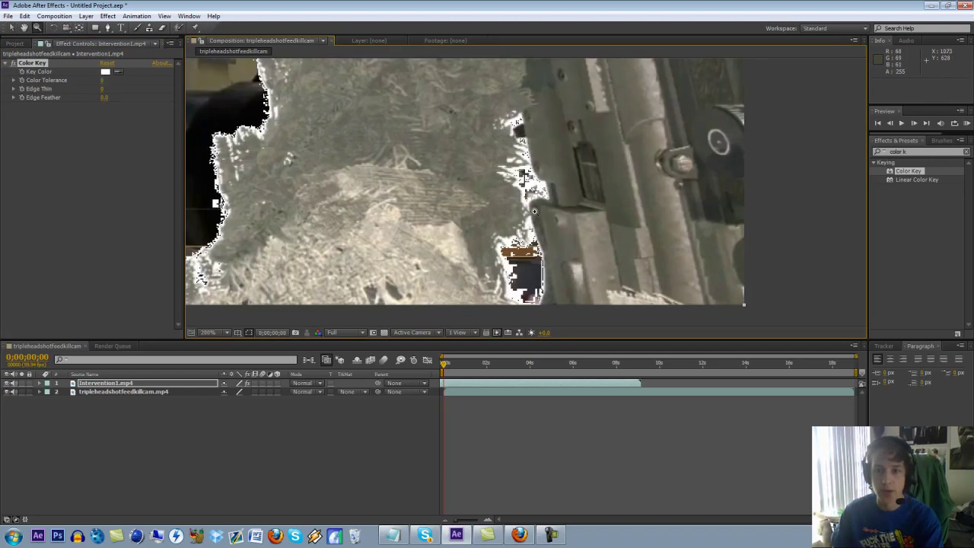
pyautogui.click(11, 27)
# Duplicate Color Key and set Color Key 2's Color Tolerance to 20.
pyautogui.click(28, 63)
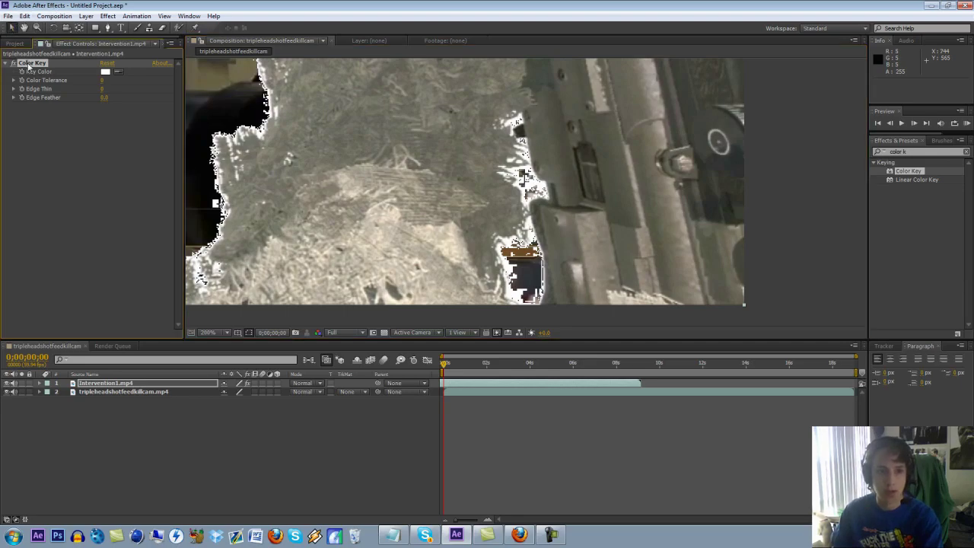
pyautogui.hotkey('ctrl', 'd')
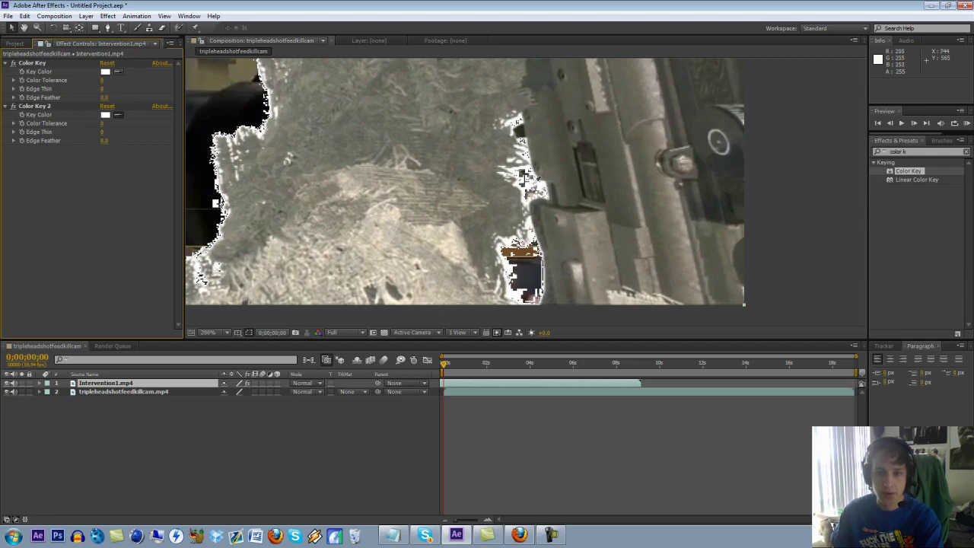
pyautogui.click(34, 106)
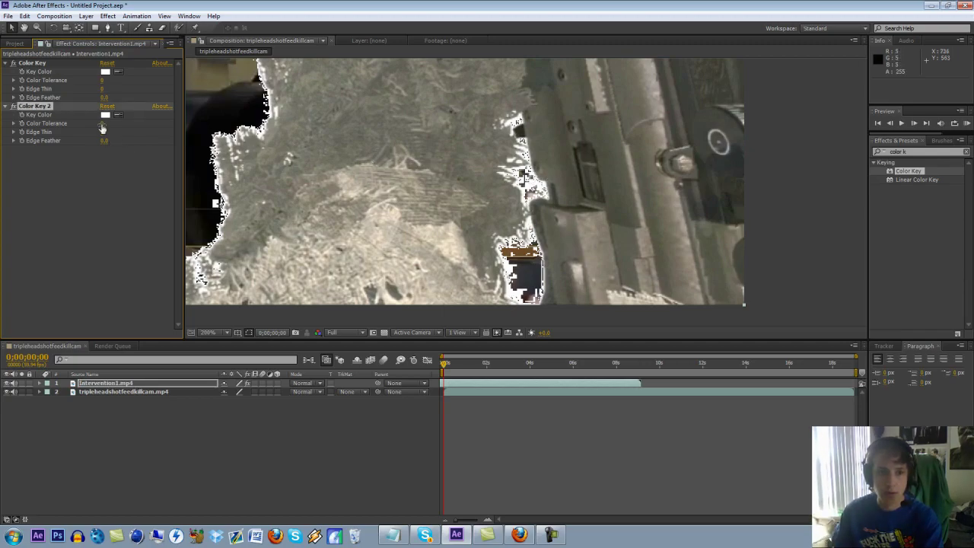
pyautogui.click(103, 127)
pyautogui.write('20')
pyautogui.press('Return')
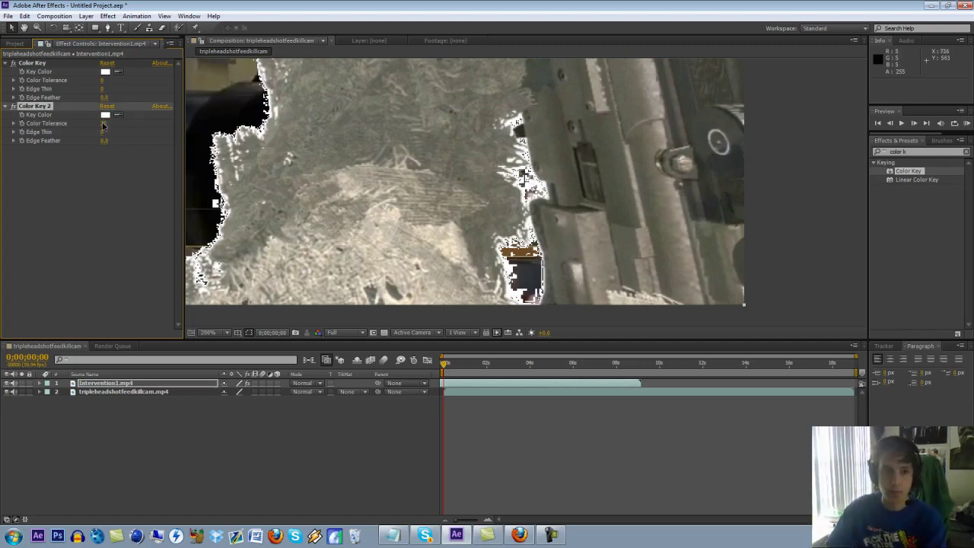
# Fit the whole frame in the viewer and move to the scope-view frame.
pyautogui.click(207, 332)
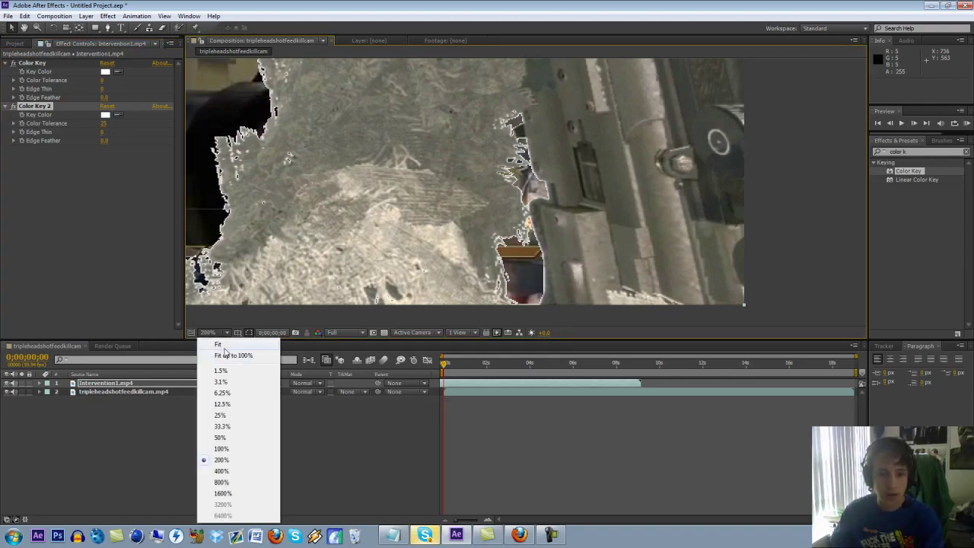
pyautogui.click(225, 345)
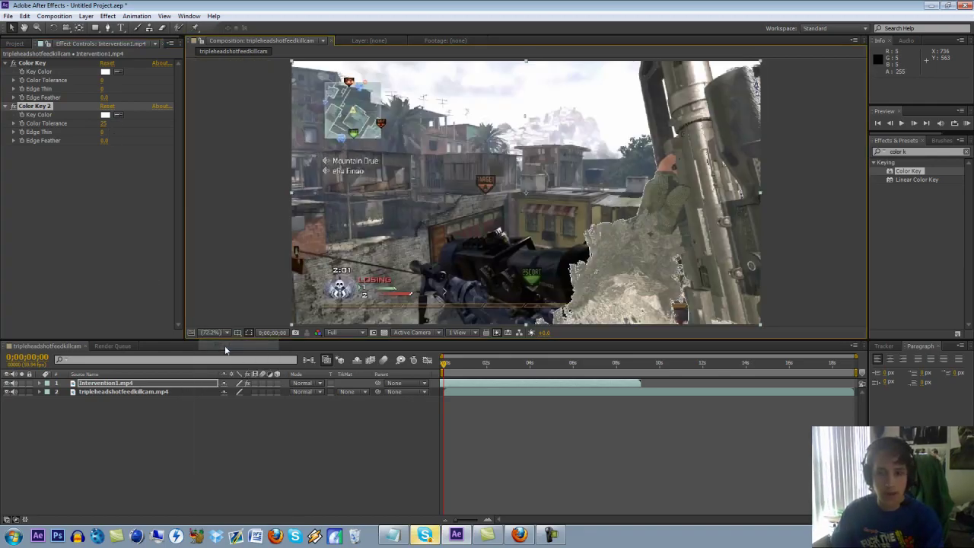
pyautogui.click(448, 365)
pyautogui.moveTo(449, 366); pyautogui.dragTo(455, 367)
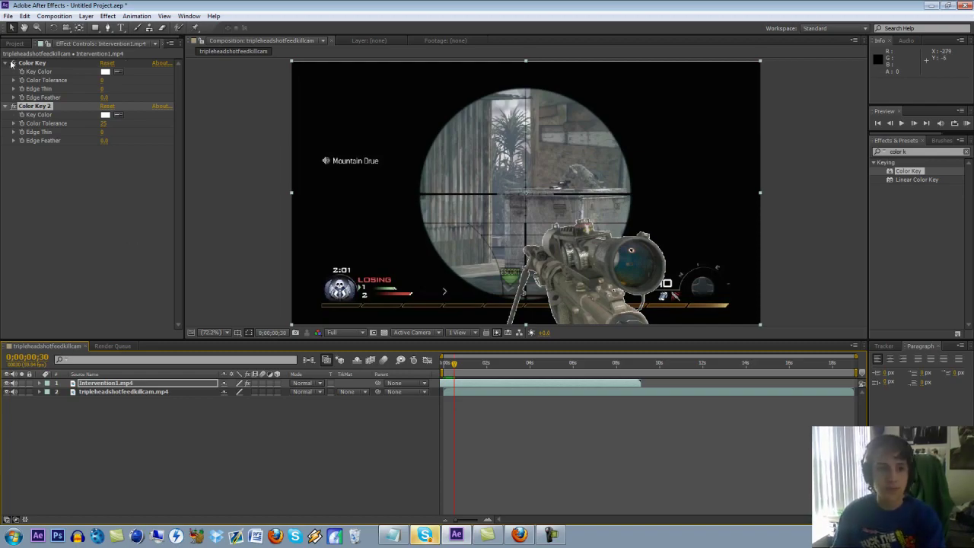
# Add an adjustment layer and place it between Intervention1.mp4 and the gameplay clip.
pyautogui.click(86, 17)
pyautogui.moveTo(96, 28)
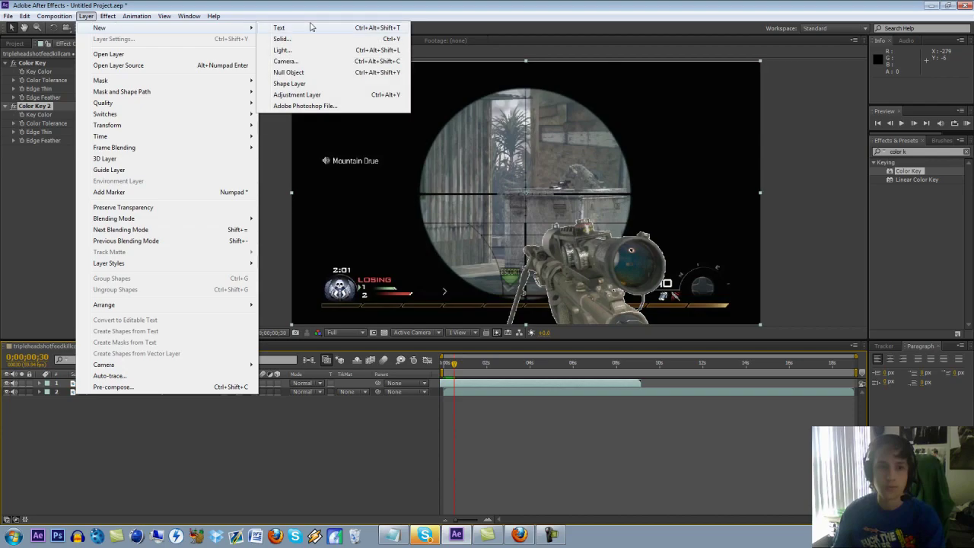
pyautogui.click(312, 94)
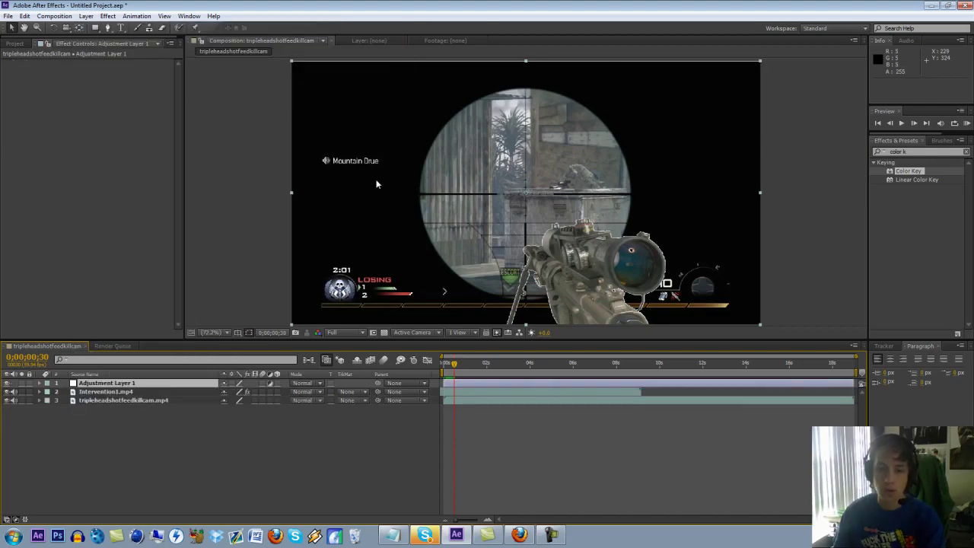
pyautogui.moveTo(454, 364); pyautogui.dragTo(406, 371)
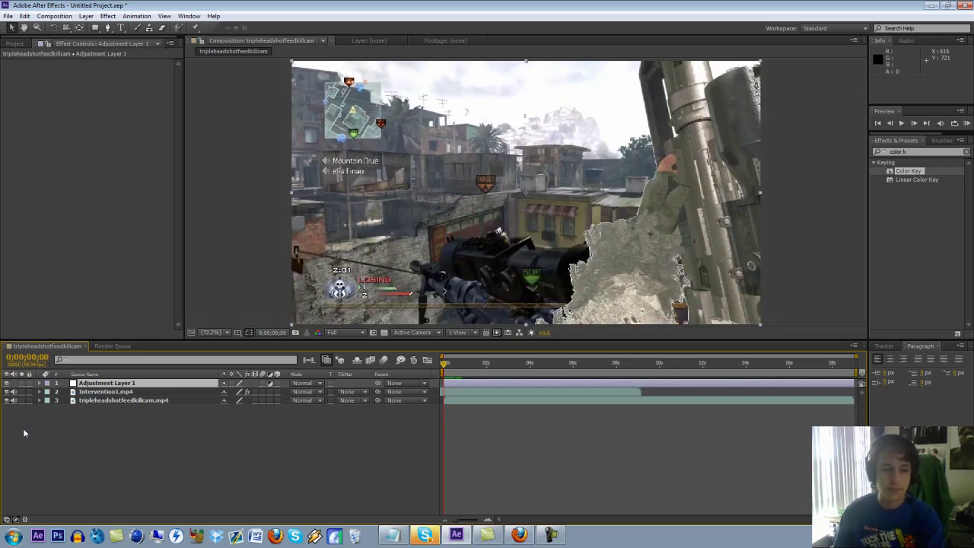
pyautogui.moveTo(107, 383); pyautogui.dragTo(100, 395)
pyautogui.click(130, 385)
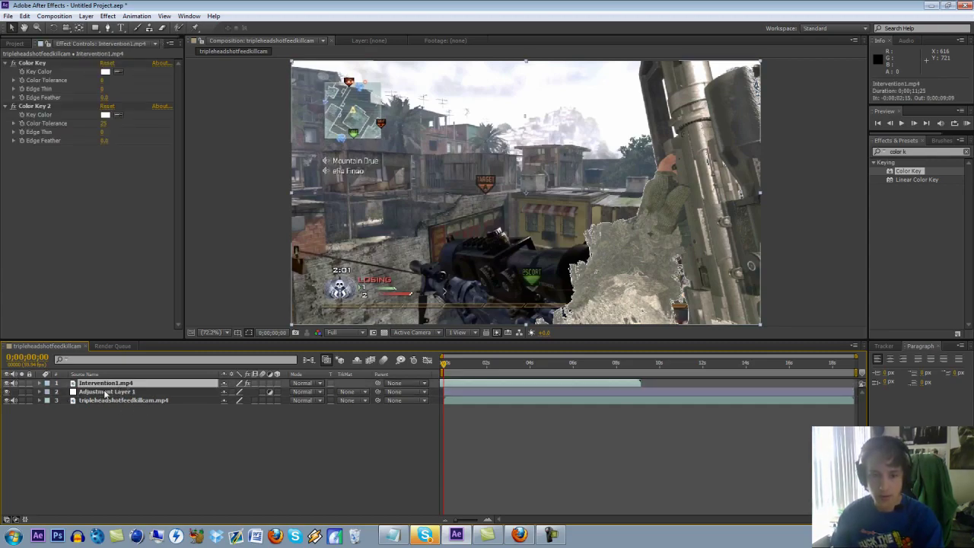
pyautogui.click(105, 393)
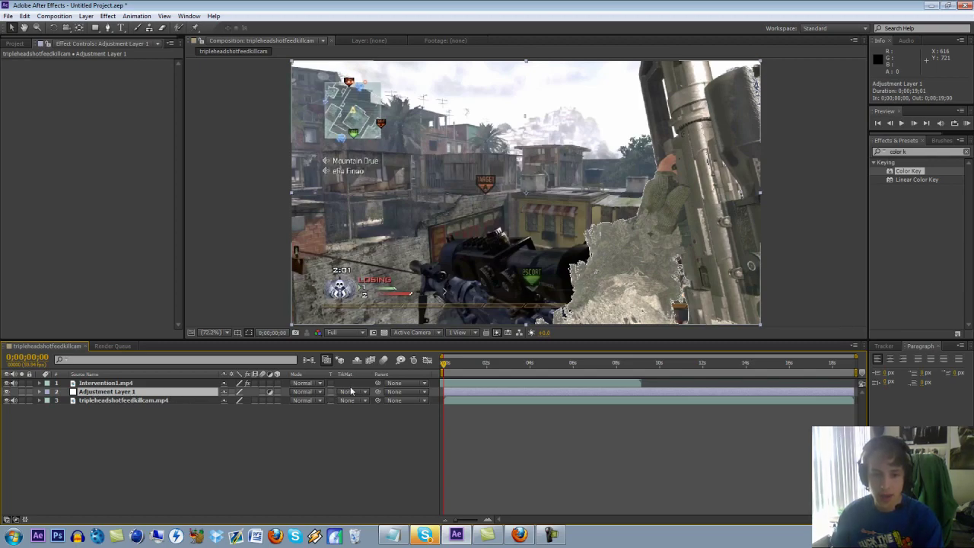
# Set Adjustment Layer 1's track matte to Alpha Matte of Intervention1.mp4.
pyautogui.rightClick(405, 372)
pyautogui.moveTo(456, 407)
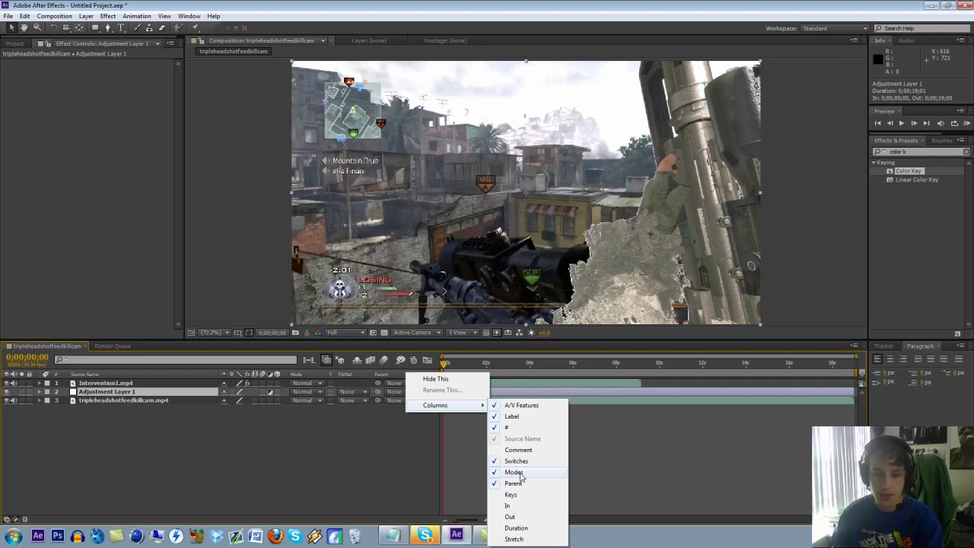
pyautogui.click(354, 448)
pyautogui.click(357, 393)
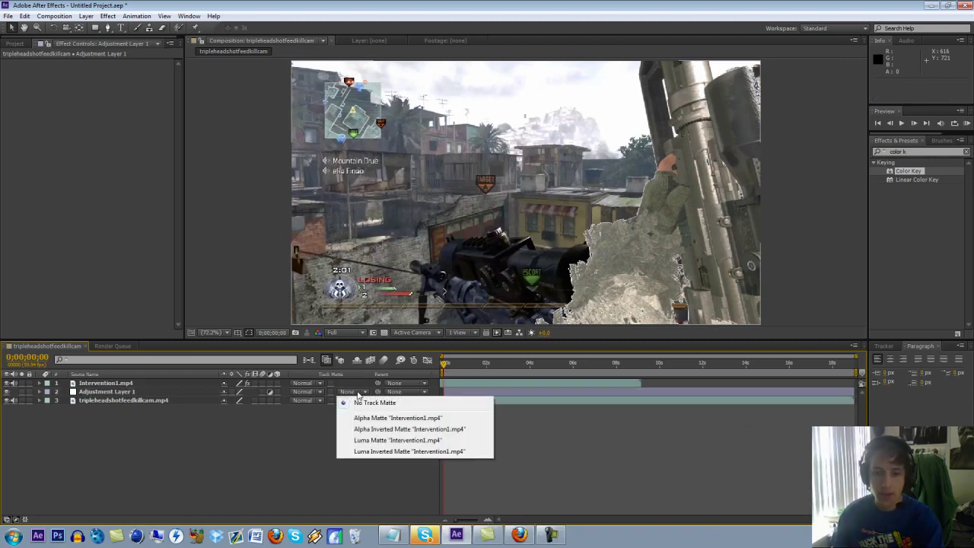
pyautogui.click(416, 420)
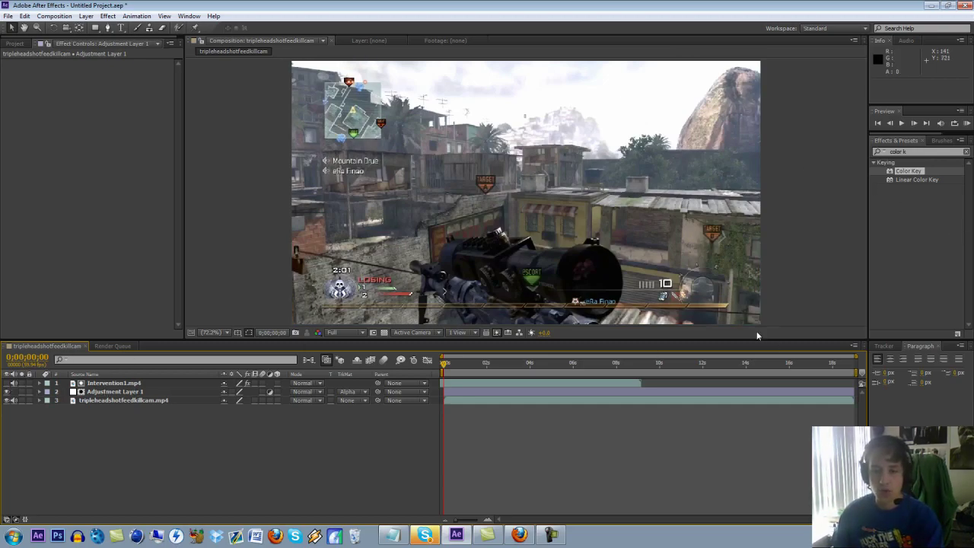
pyautogui.click(938, 151)
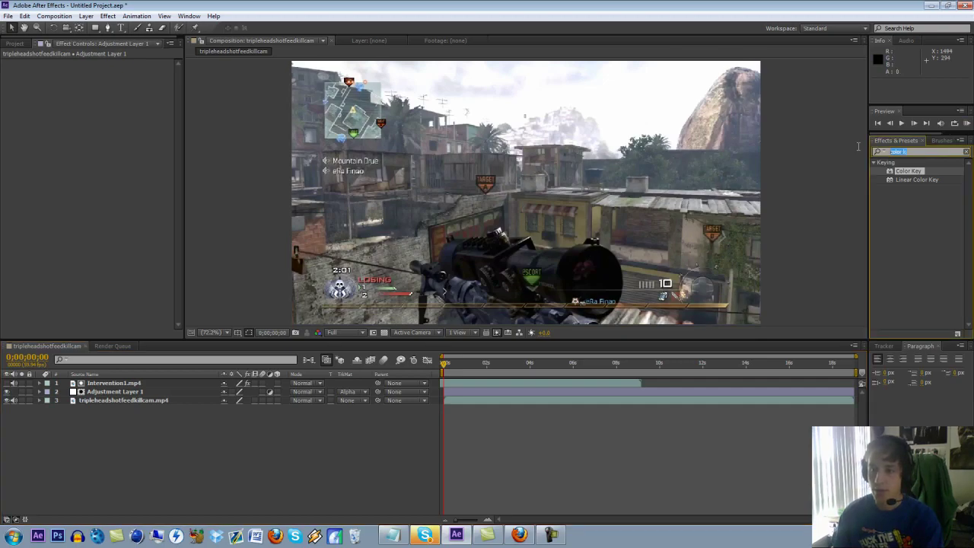
# Apply a Transform effect to Adjustment Layer 1 with Scale set to 125.
pyautogui.write('trans')
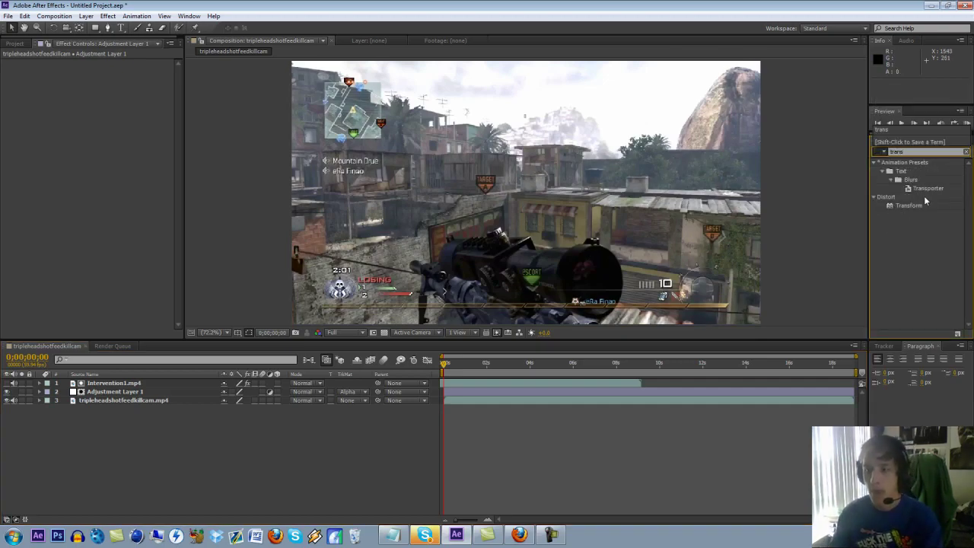
pyautogui.moveTo(910, 205); pyautogui.dragTo(461, 390)
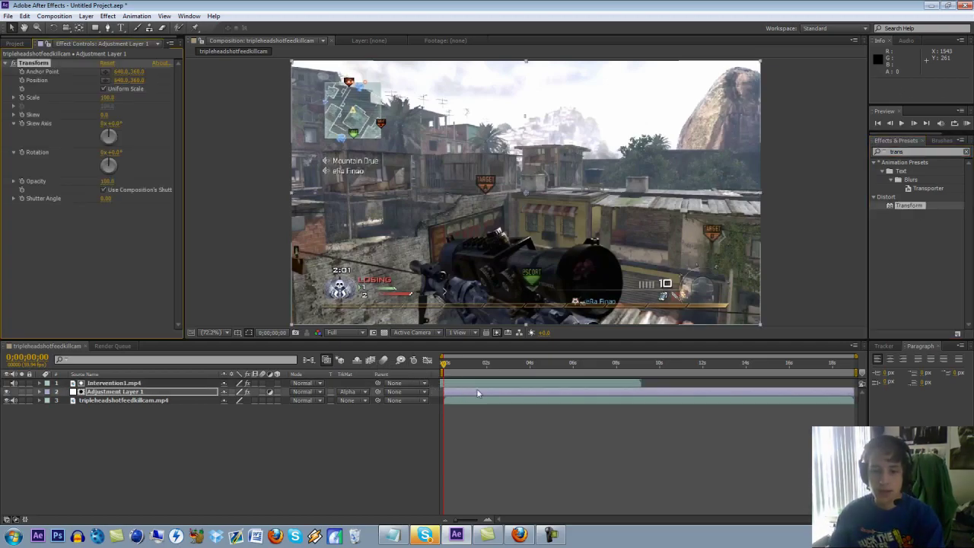
pyautogui.click(109, 98)
pyautogui.write('115')
pyautogui.press('Return')
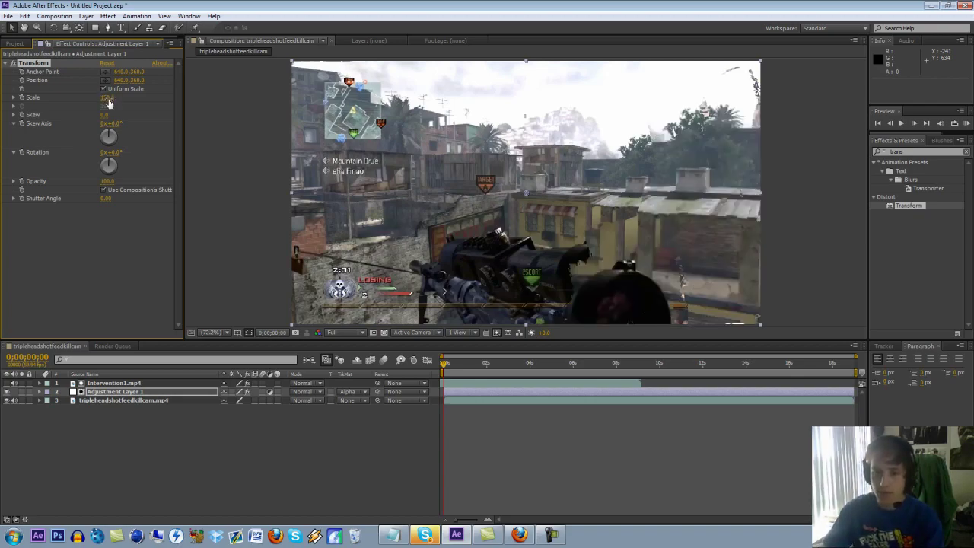
pyautogui.click(110, 98)
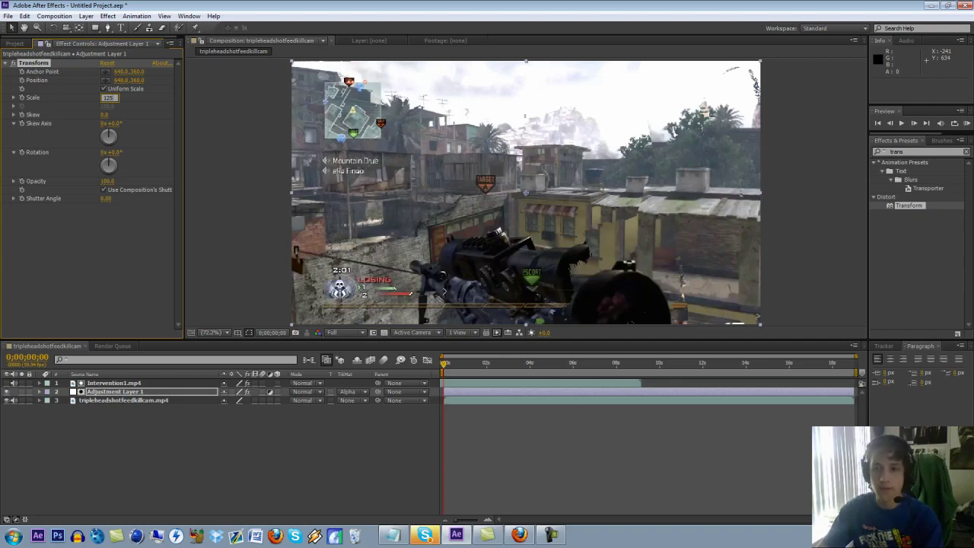
pyautogui.press('Return')
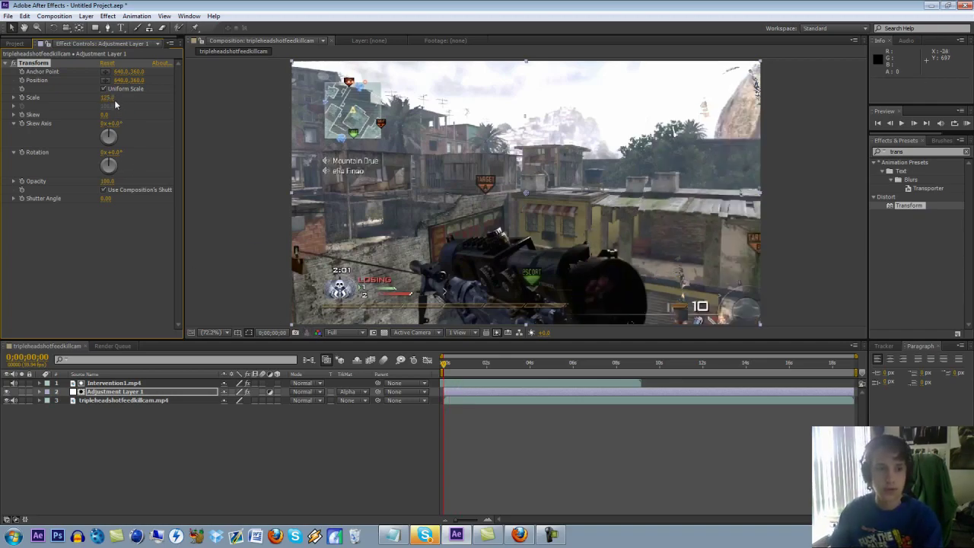
pyautogui.click(108, 97)
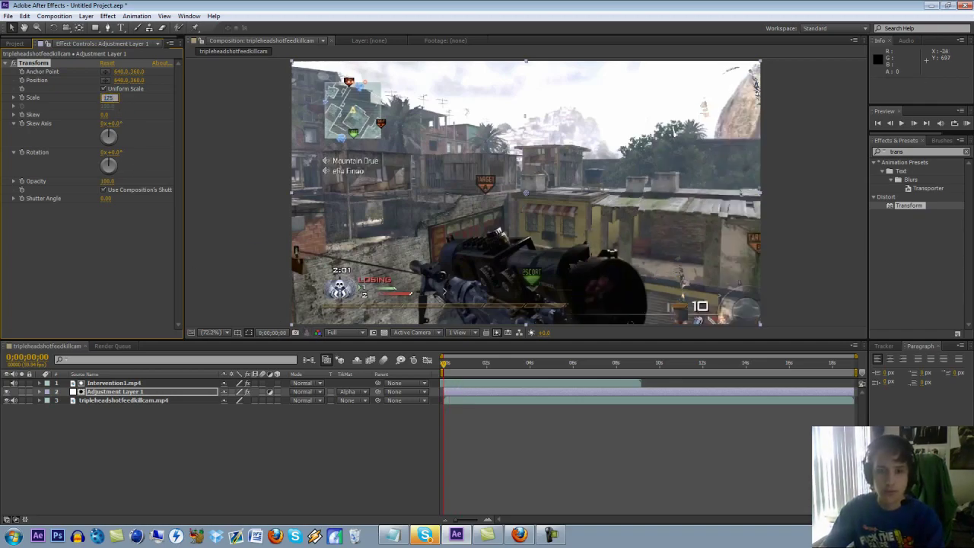
pyautogui.click(447, 364)
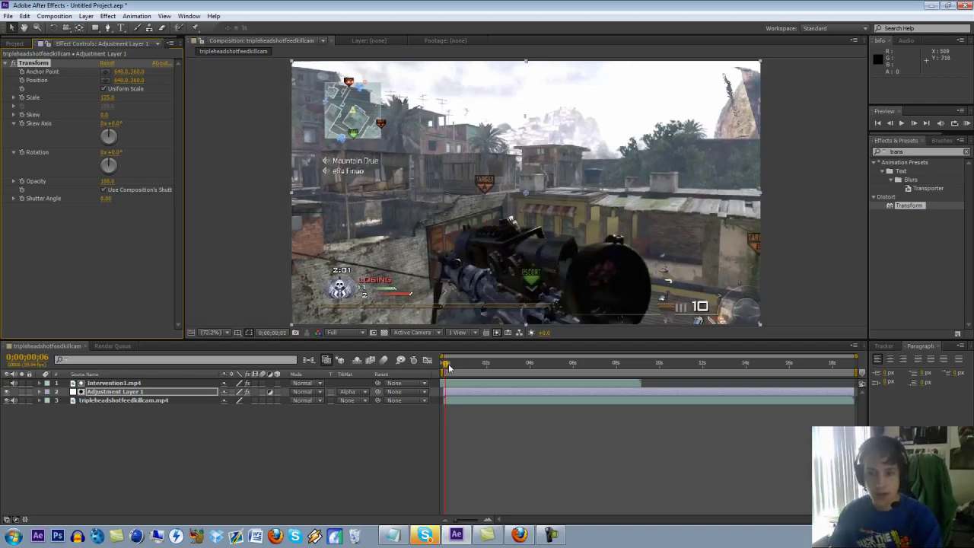
pyautogui.moveTo(450, 368); pyautogui.dragTo(450, 366)
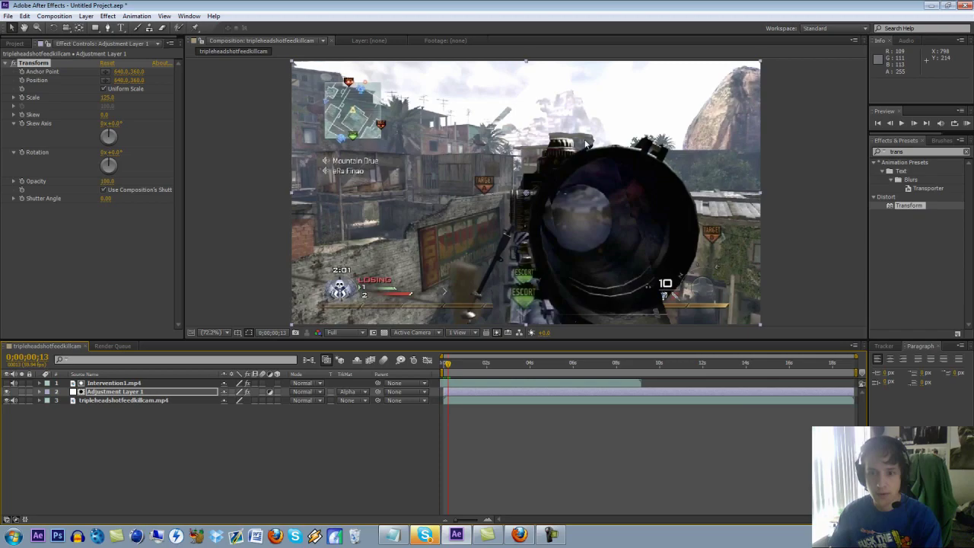
pyautogui.moveTo(449, 366); pyautogui.dragTo(464, 369)
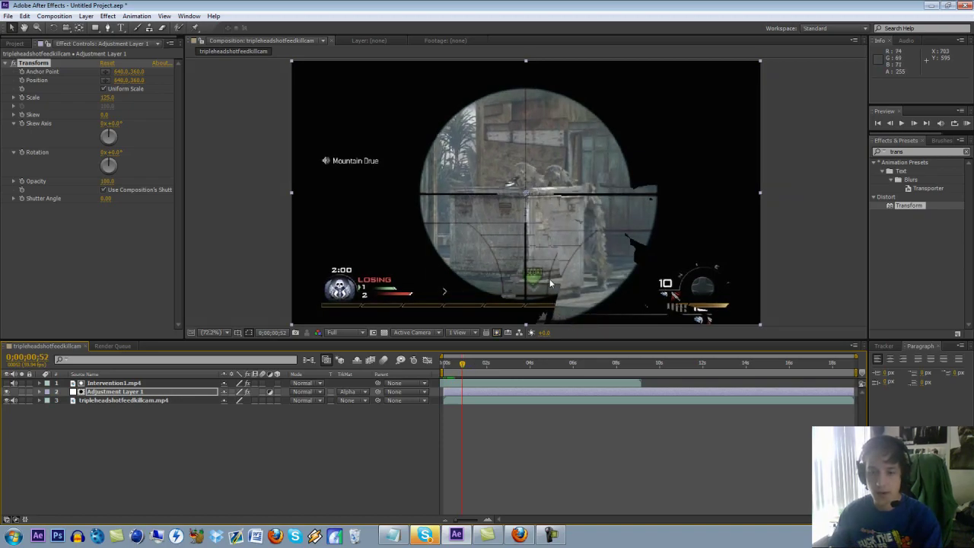
pyautogui.moveTo(468, 366); pyautogui.dragTo(449, 371)
pyautogui.hotkey('ctrl', '5')
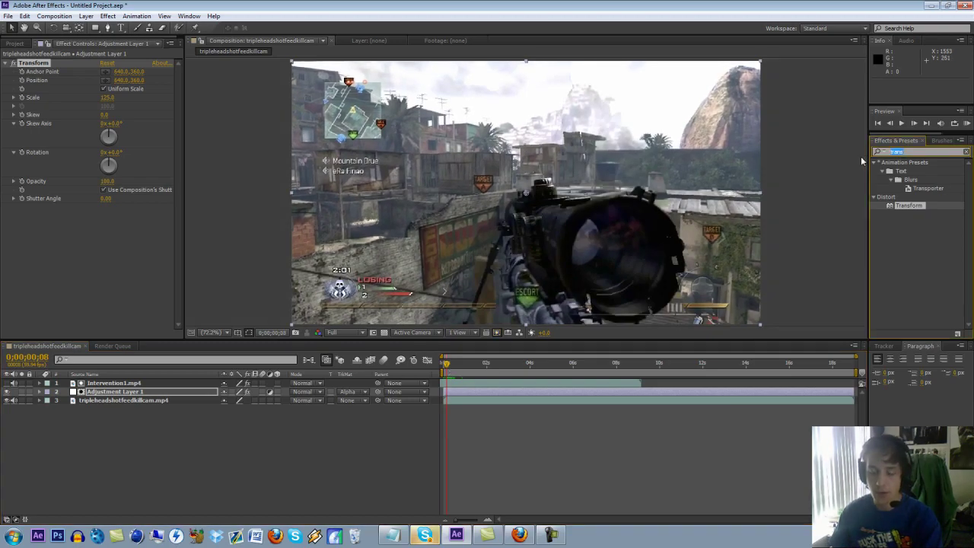
# Apply Glow to Adjustment Layer 1 and check it on the scope frame.
pyautogui.write('glow')
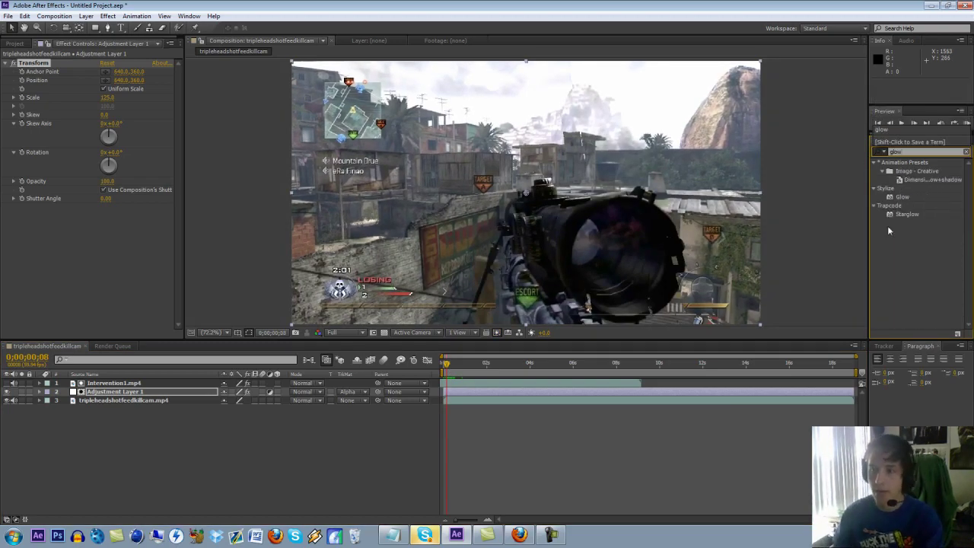
pyautogui.moveTo(903, 196); pyautogui.dragTo(480, 393)
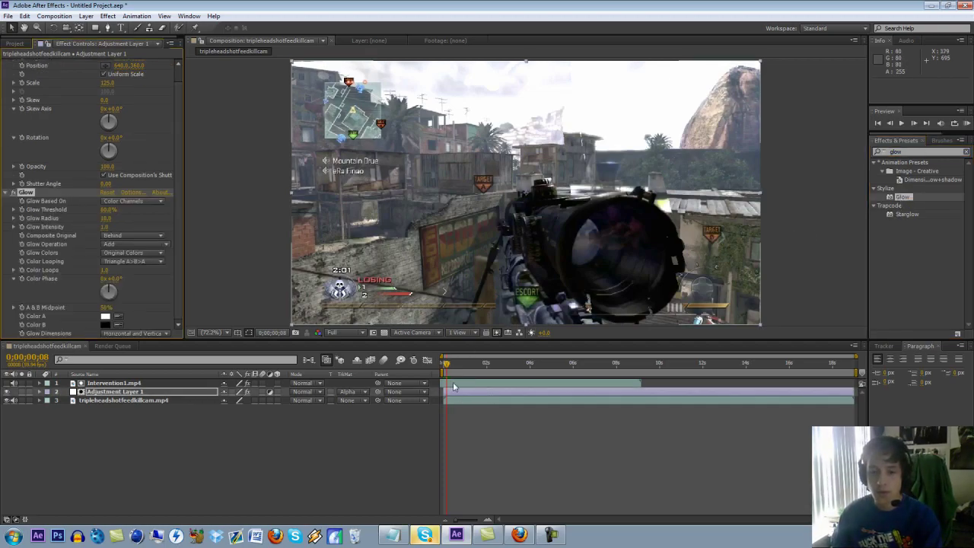
pyautogui.moveTo(447, 369); pyautogui.dragTo(452, 371)
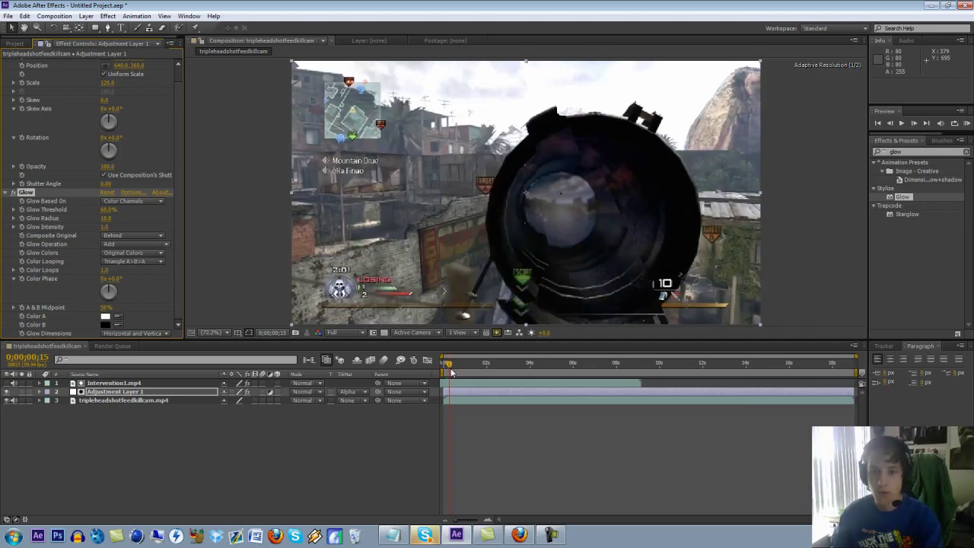
pyautogui.click(913, 152)
# Apply Exposure to Adjustment Layer 1, raise its Exposure value, and review the scope shot.
pyautogui.write('e')
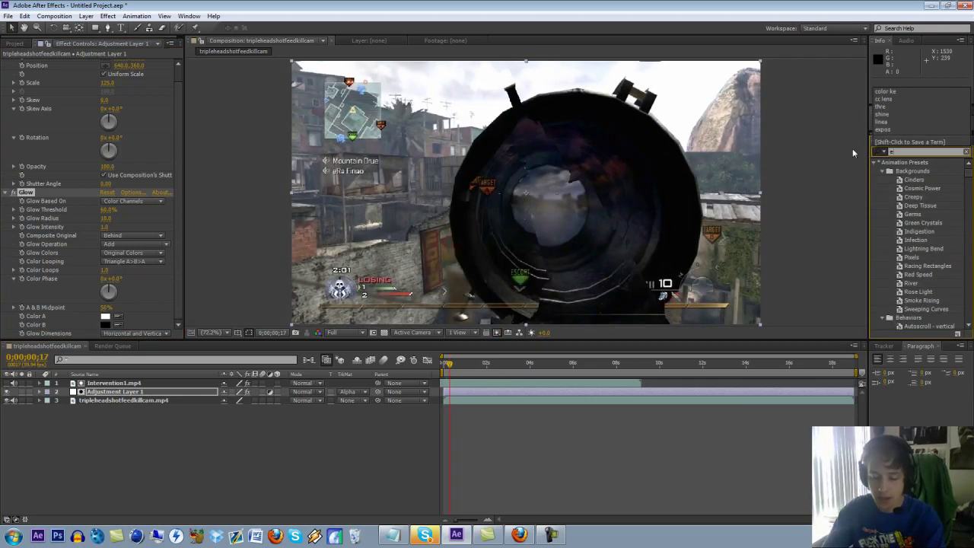
pyautogui.write('xpos')
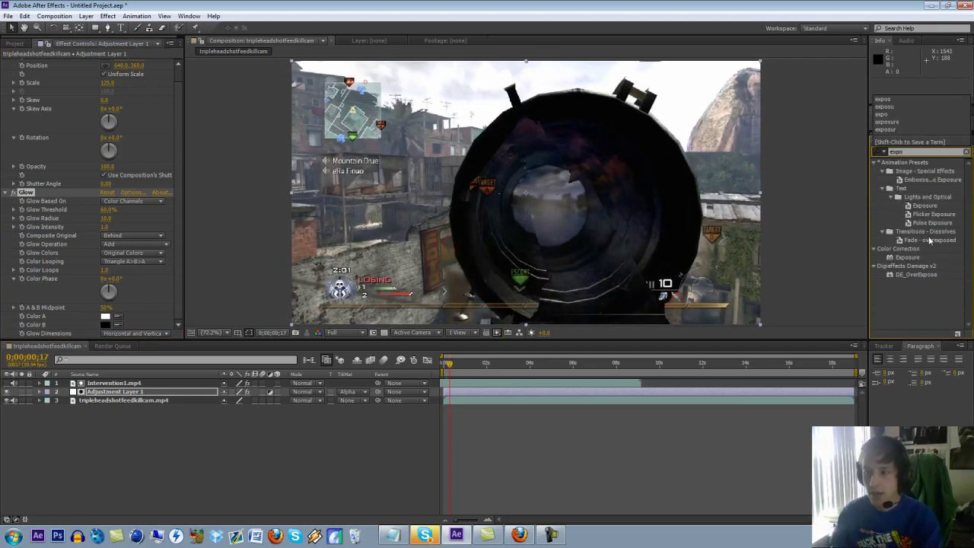
pyautogui.moveTo(916, 256); pyautogui.dragTo(533, 392)
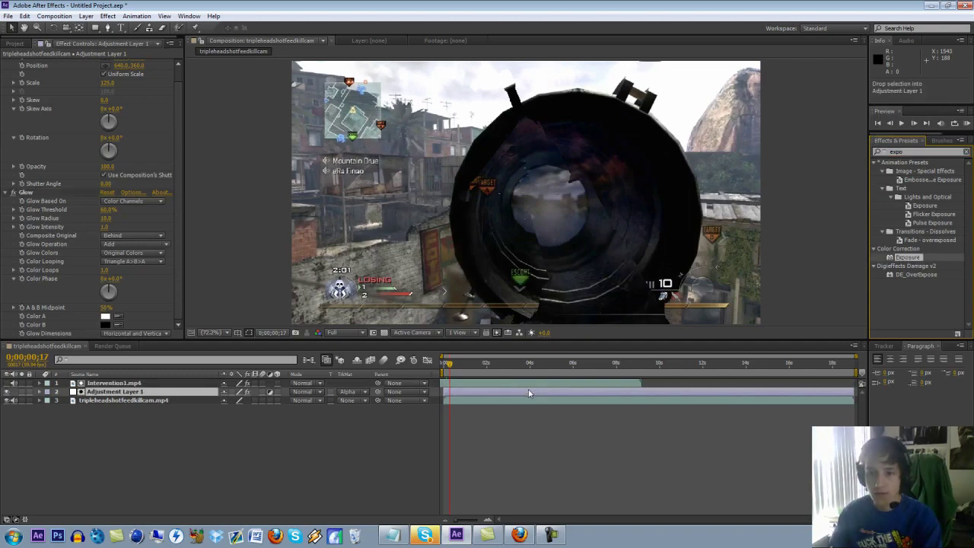
pyautogui.moveTo(107, 282); pyautogui.dragTo(113, 281)
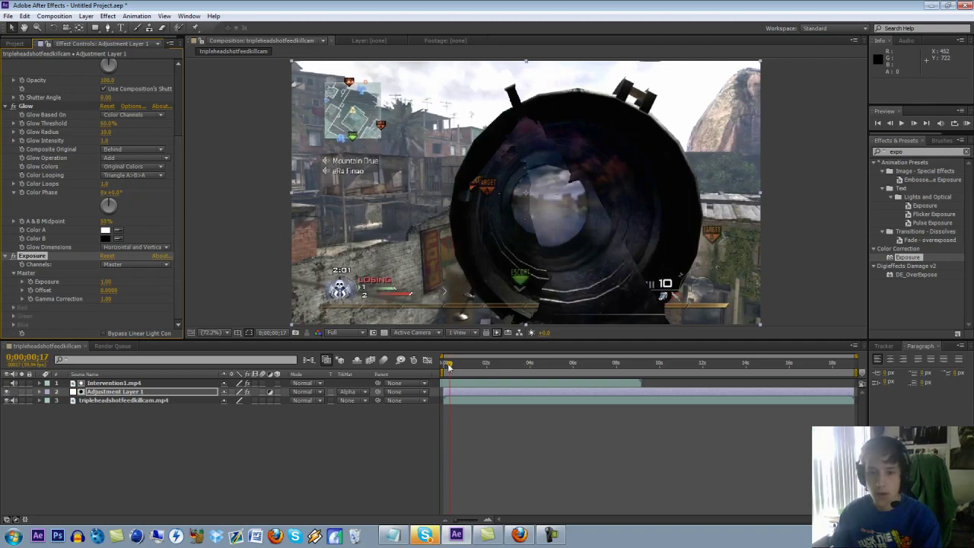
pyautogui.moveTo(449, 366); pyautogui.dragTo(465, 383)
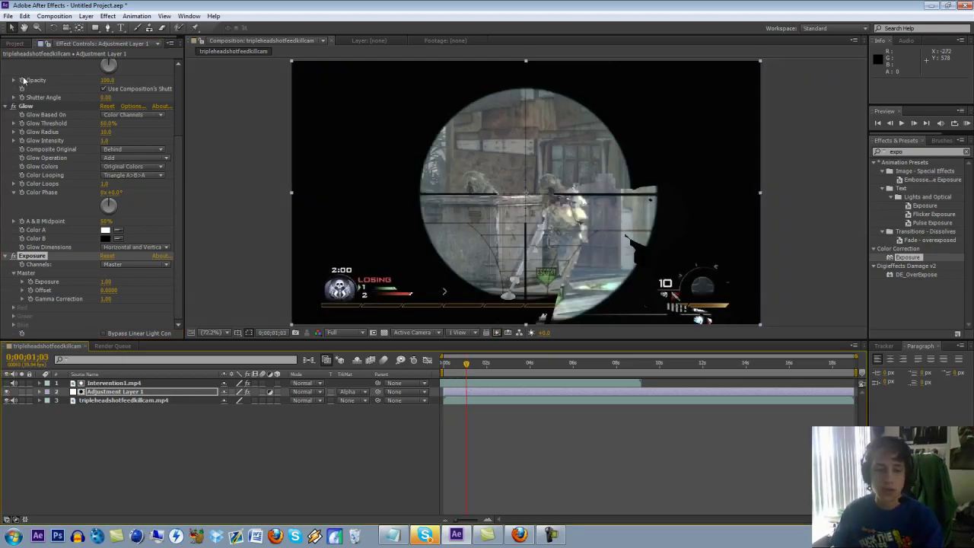
# Show Intervention1.mp4's details in the Project panel, then deselect Adjustment Layer 1.
pyautogui.click(18, 44)
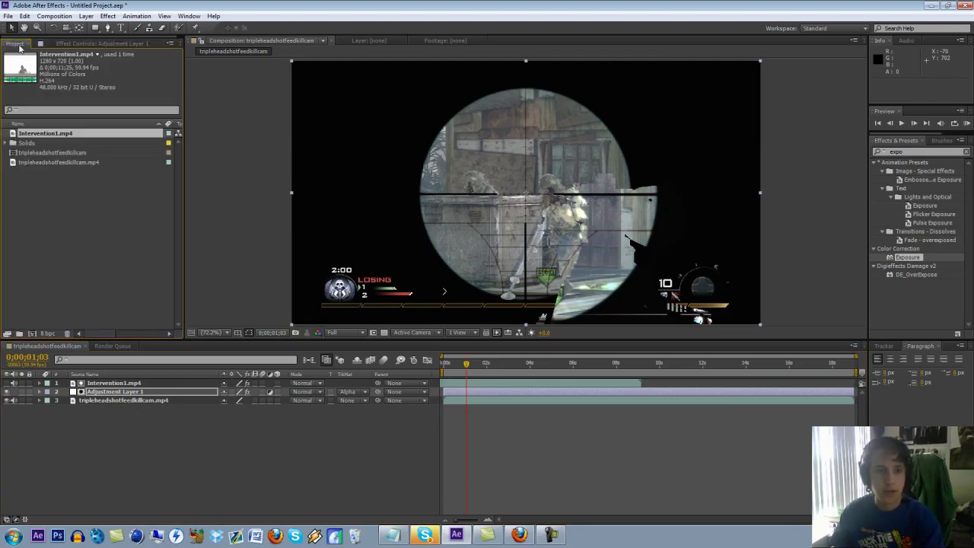
pyautogui.click(62, 185)
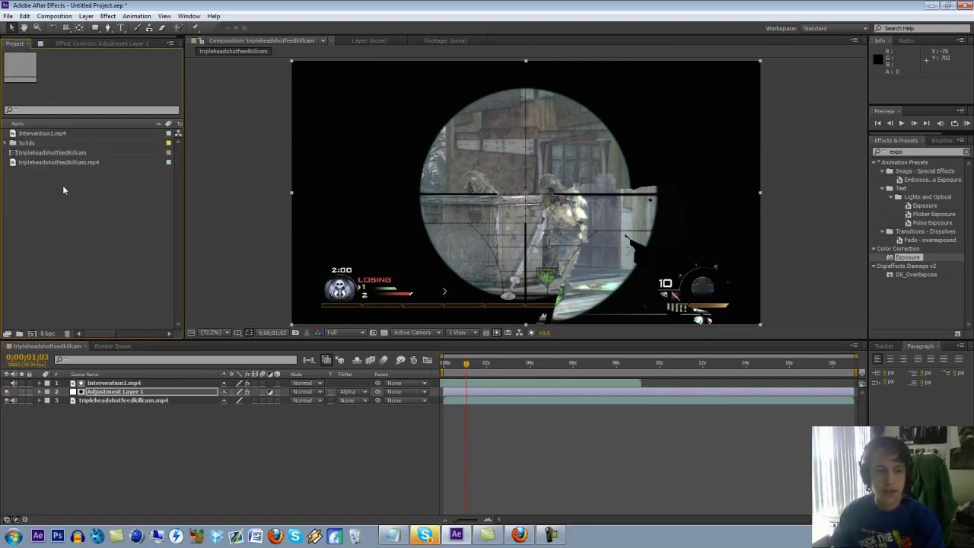
pyautogui.click(42, 133)
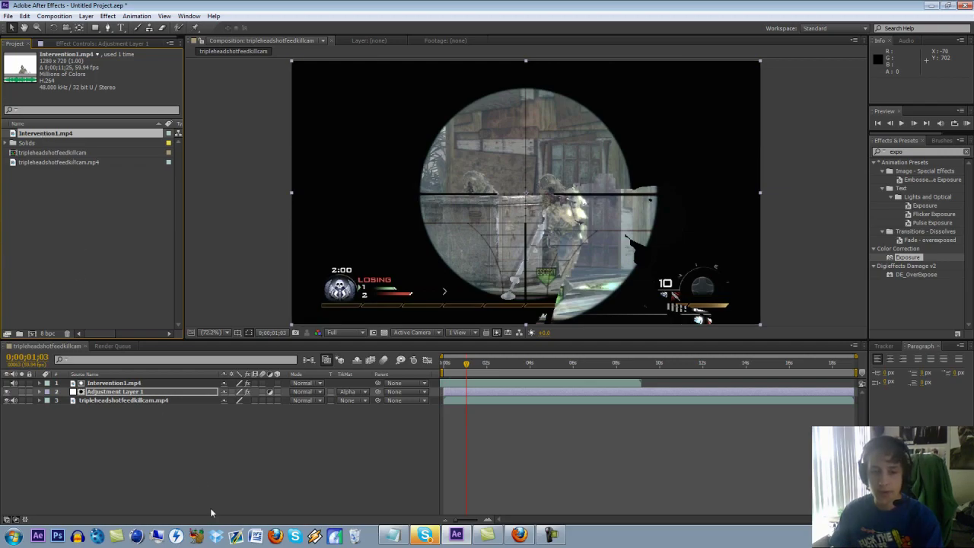
pyautogui.click(295, 446)
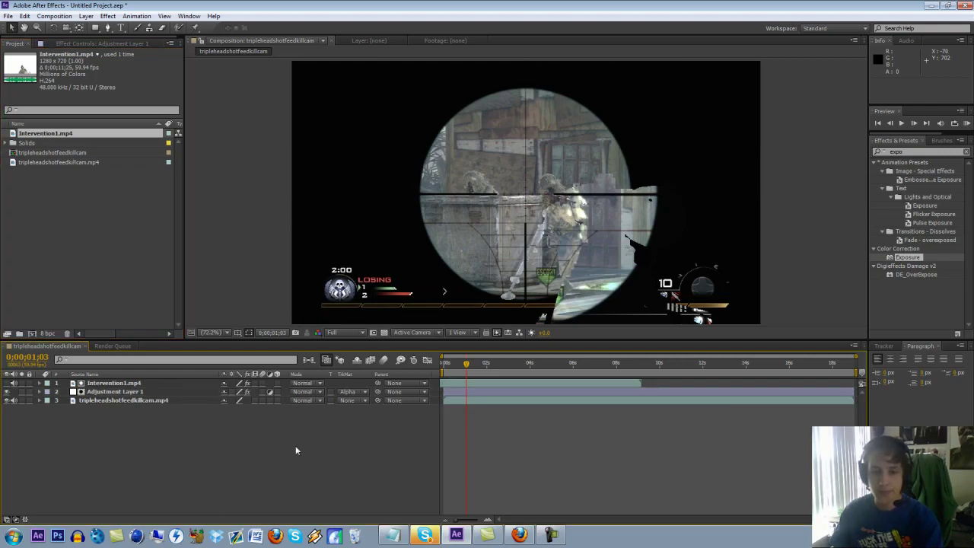
# Minimize After Effects and Skype to the desktop, then restore the screen recorder's control window.
pyautogui.click(930, 6)
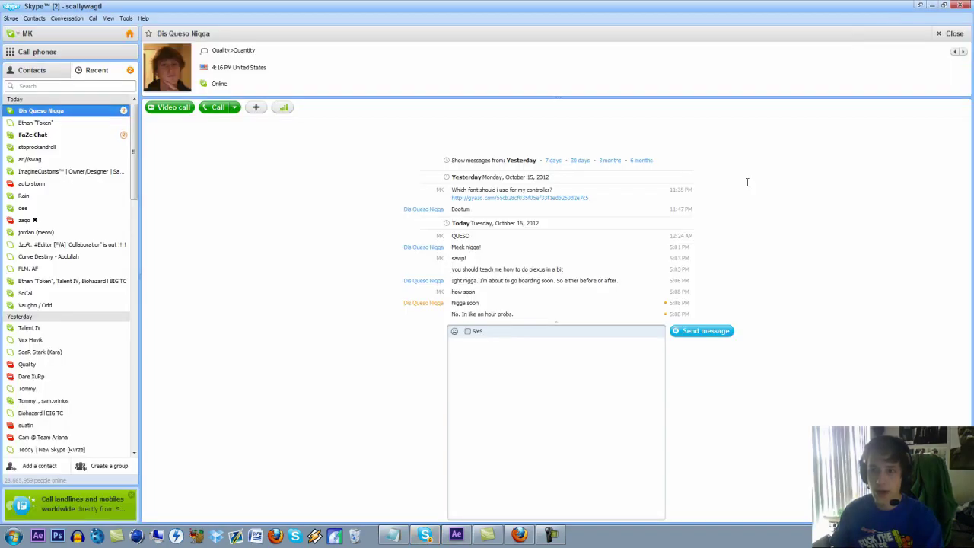
pyautogui.click(932, 6)
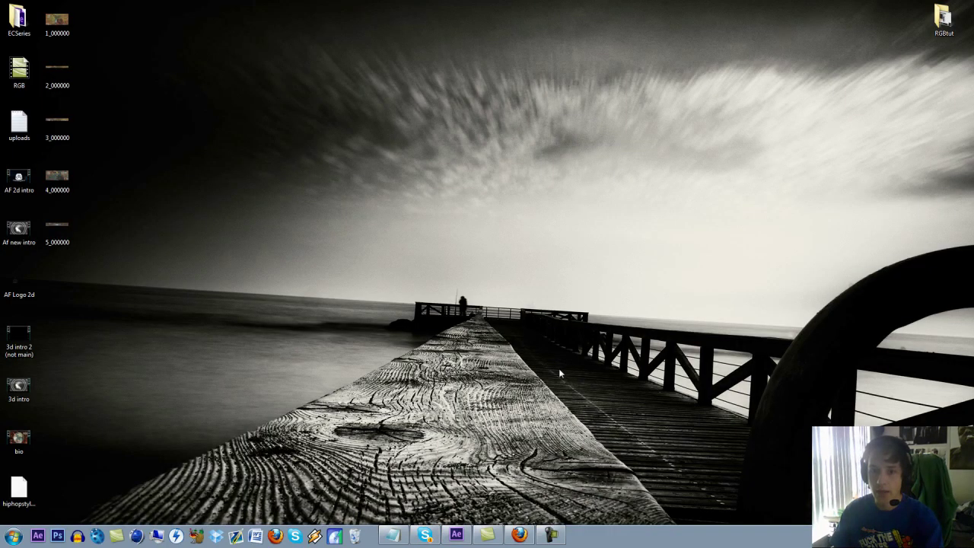
pyautogui.click(552, 537)
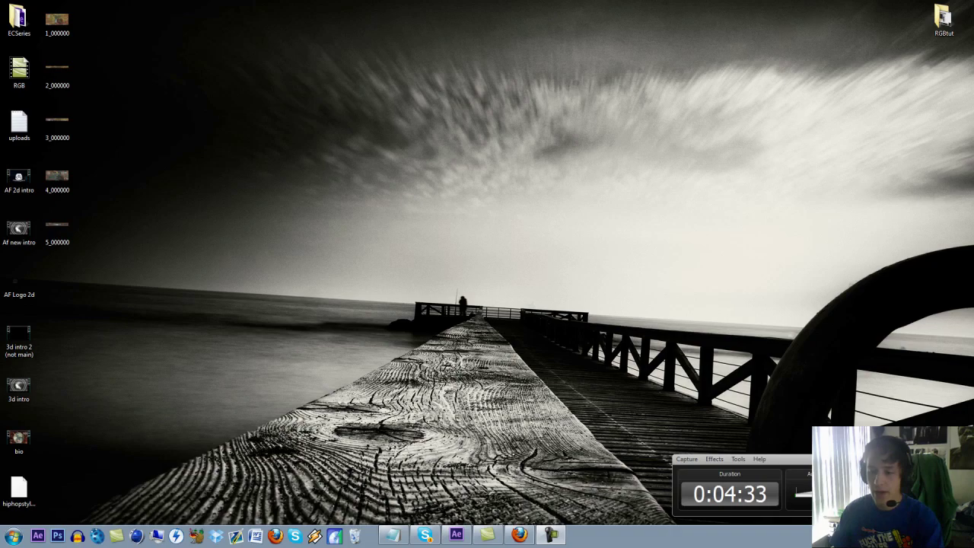